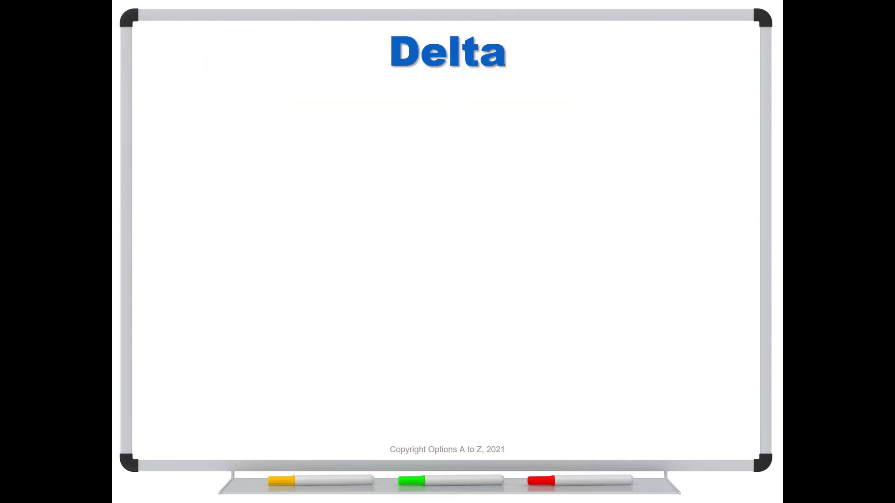
- Reveal all seven Delta bullets, from delta's definition to ITM probability, then advance to the B/S Formula slide
key(Right)
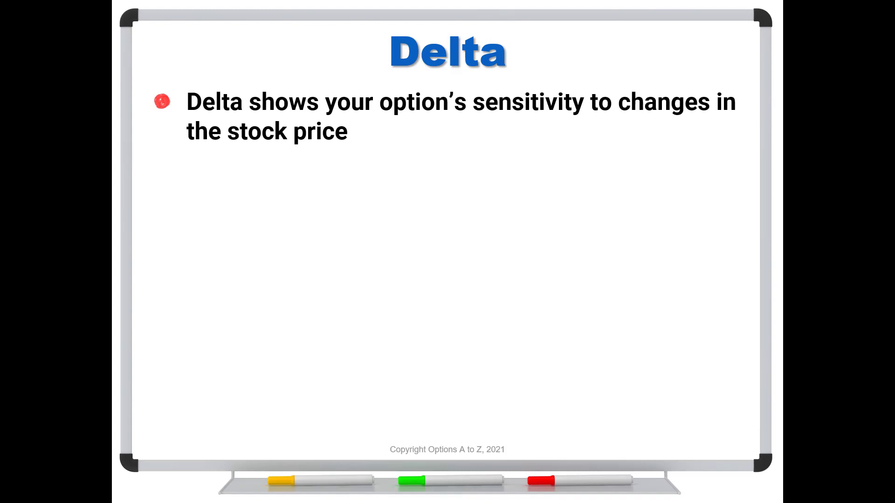
key(Right)
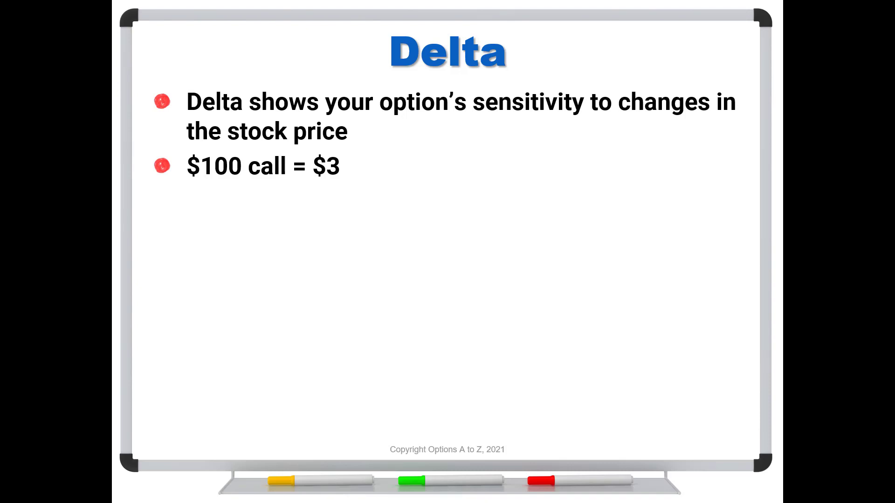
key(Right)
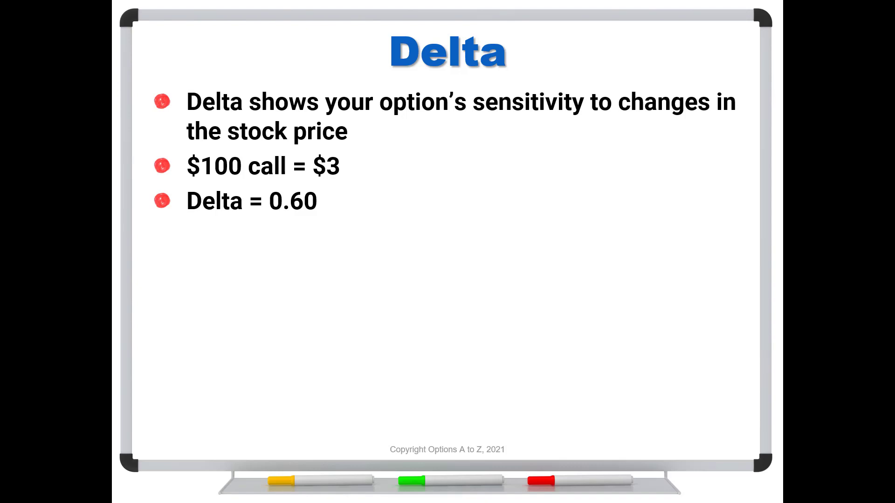
key(Right)
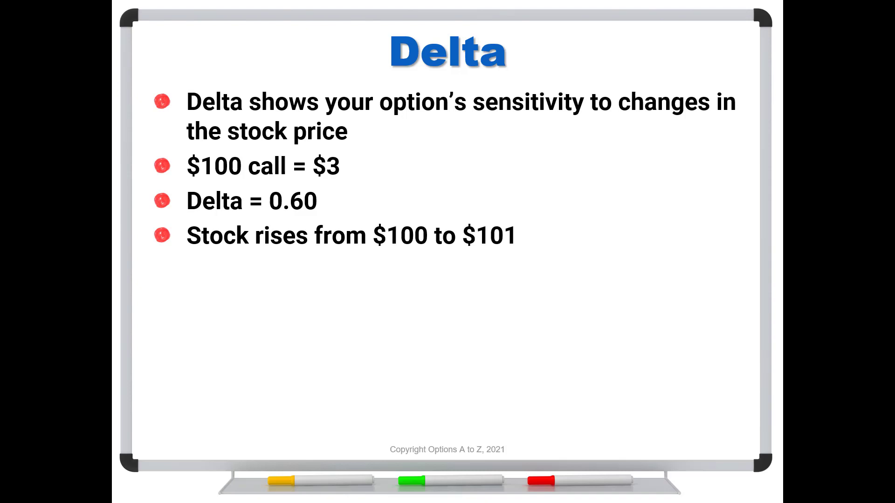
key(Right)
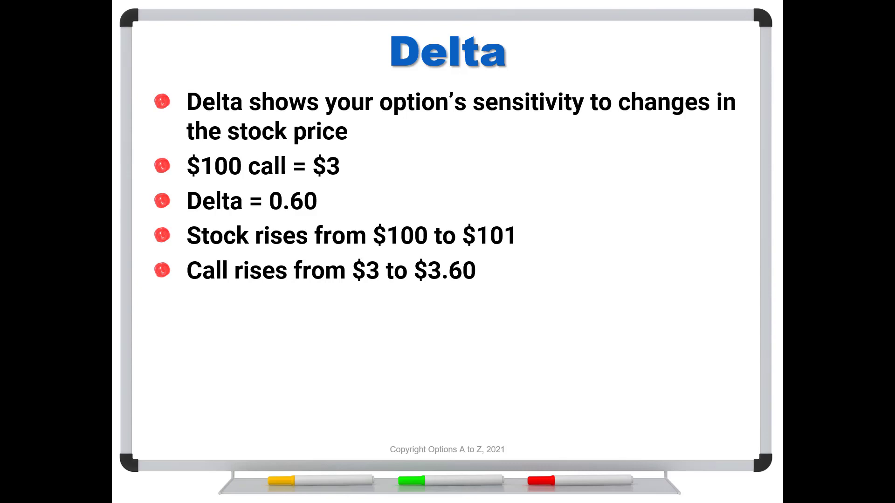
key(Right)
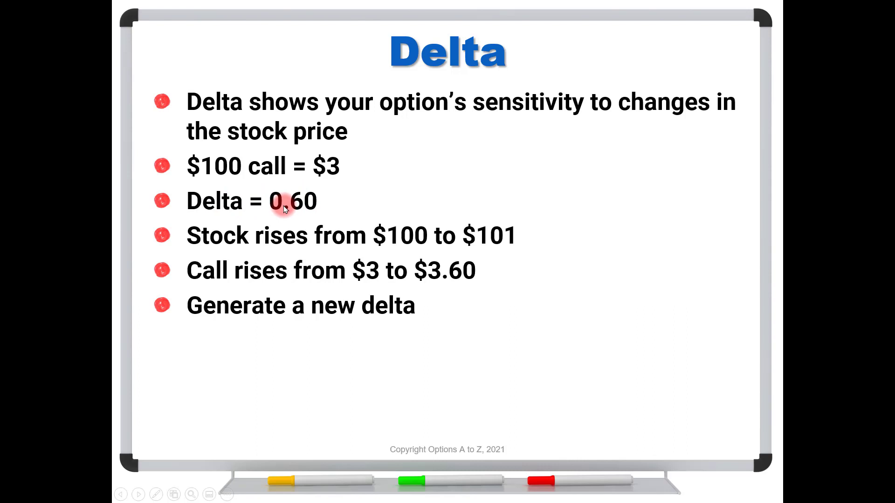
click(298, 356)
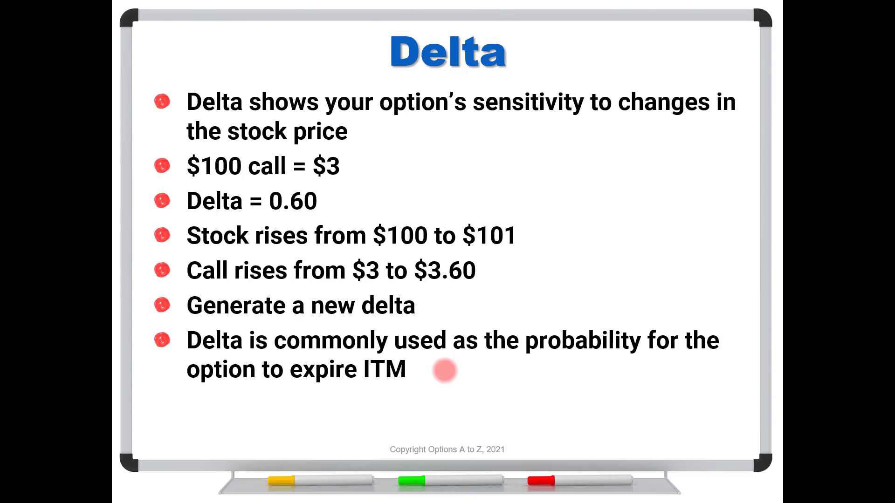
key(Right)
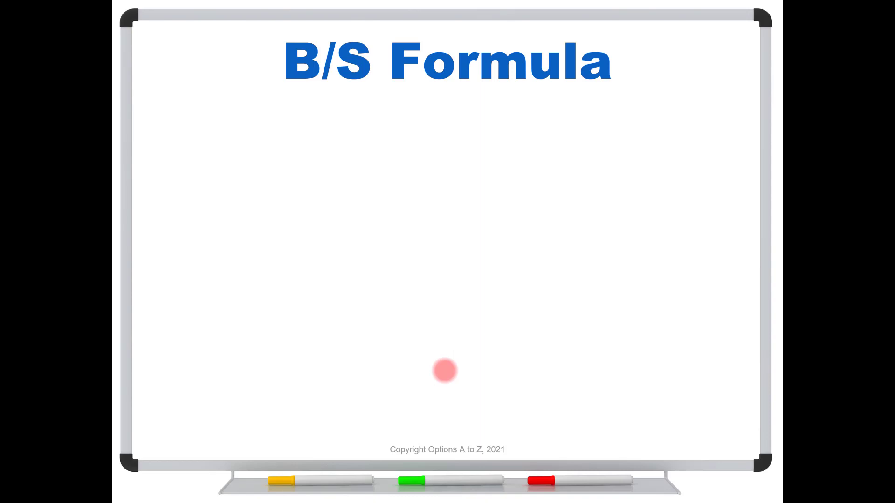
- Reveal 'd1 =', the d1 numerator and the fraction bar on the B/S Formula slide
click(204, 211)
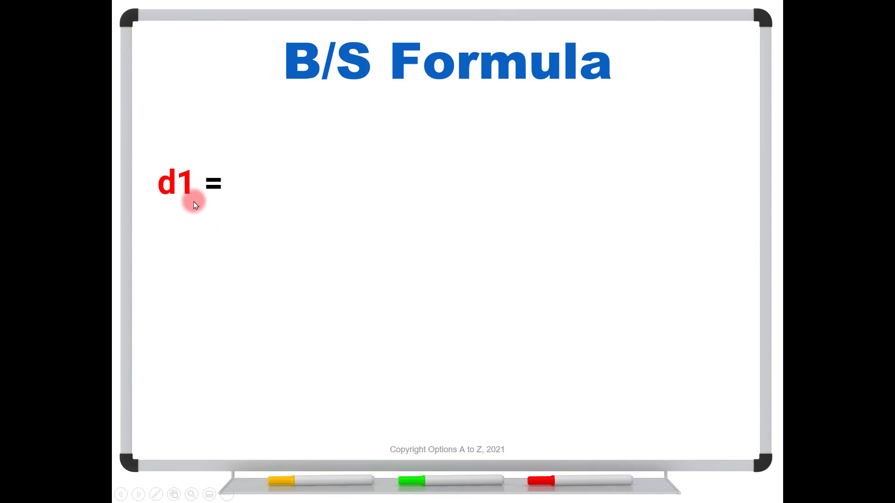
click(314, 195)
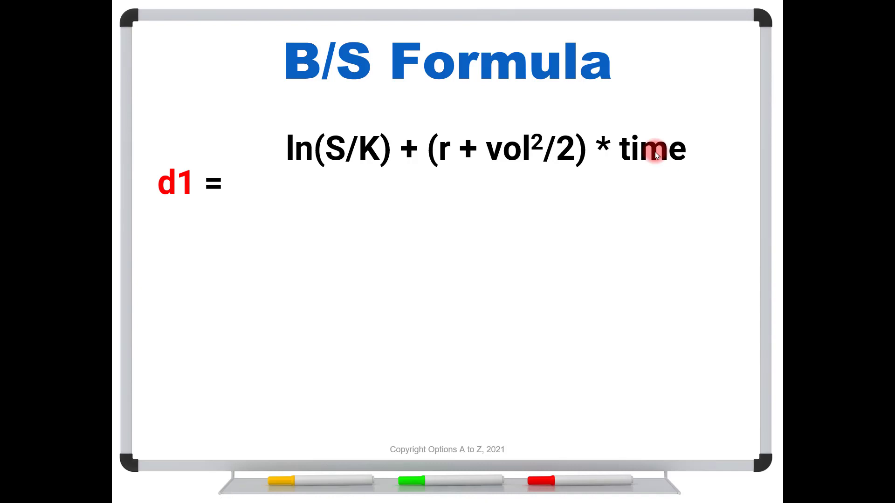
click(413, 166)
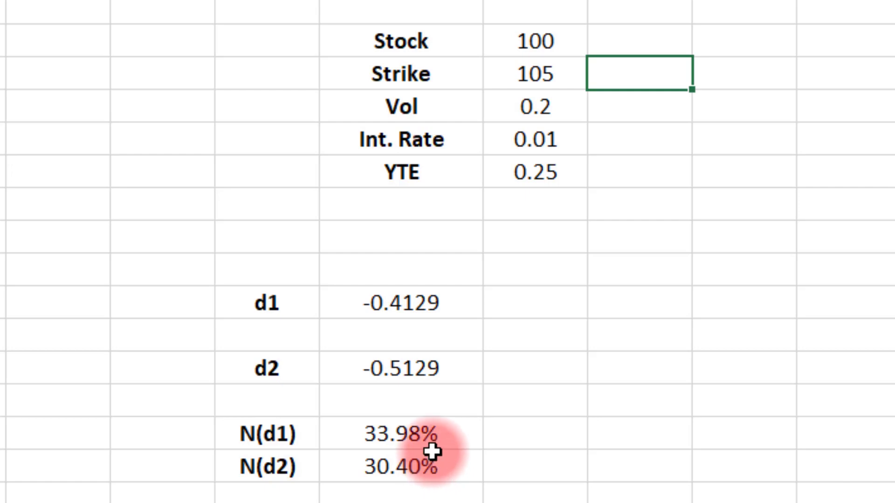
- Change the Vol input from 0.2 to 0.4, giving N(d1) 44.77% and N(d2) 37.02%
click(538, 114)
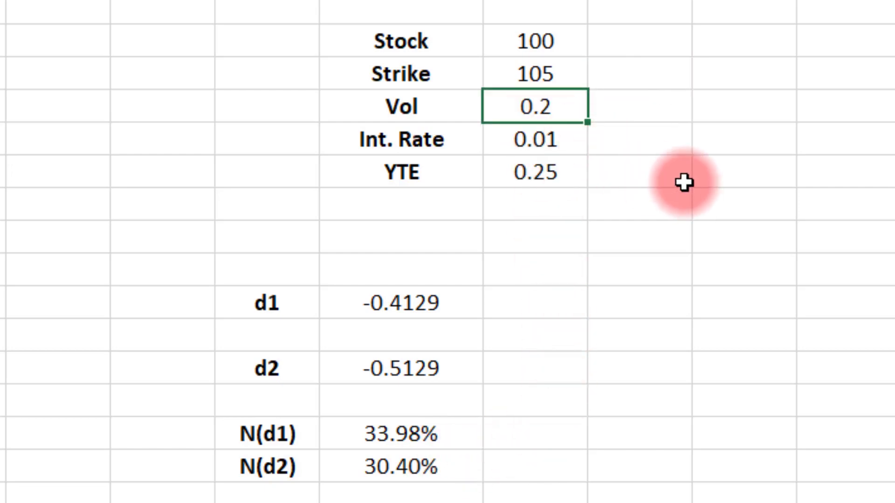
key(F2)
key(BackSpace)
key(BackSpace)
key(BackSpace)
text(.4)
key(Return)
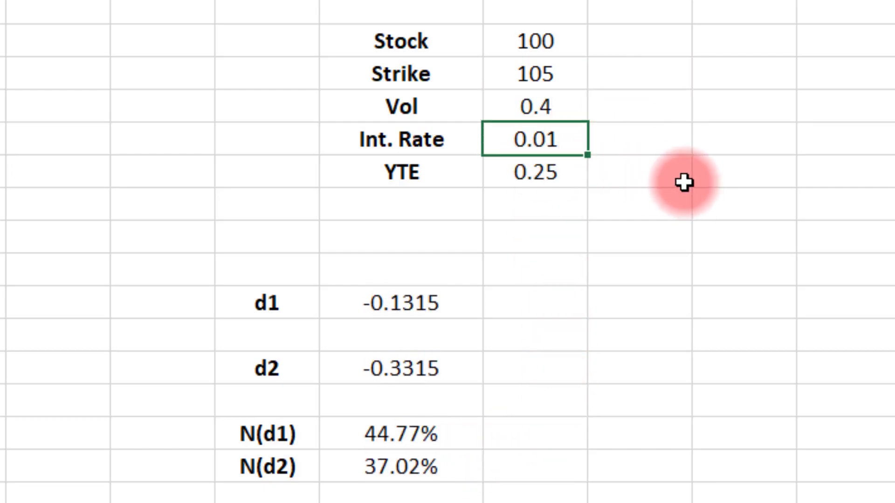
click(421, 468)
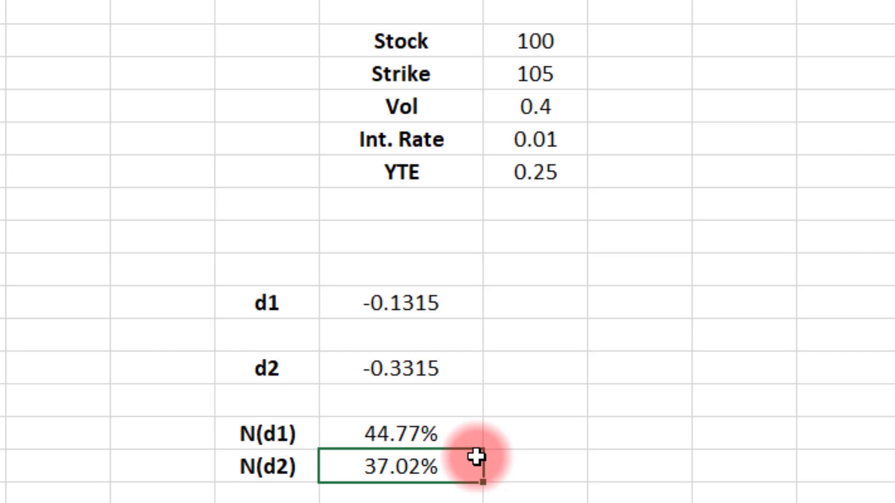
- Change YTE from 0.25 to 1, then to 2, giving N(d1) 59.17% and N(d2) 36.93%
click(568, 174)
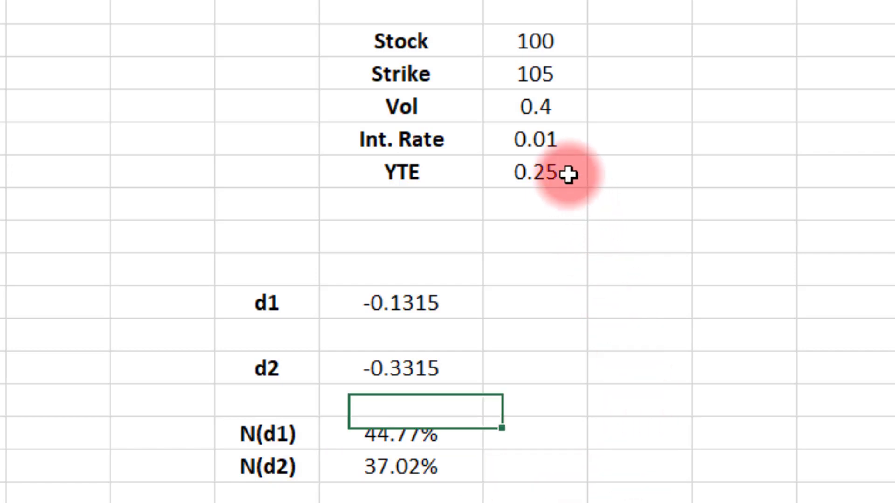
text(1)
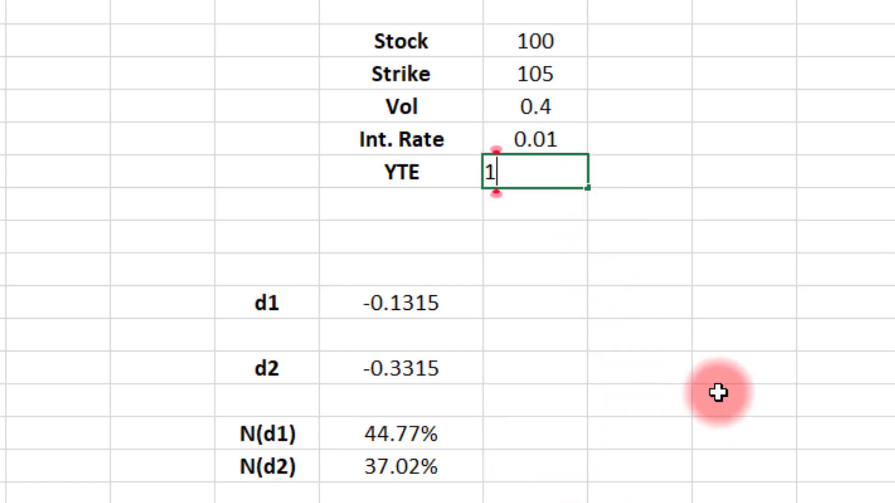
key(Return)
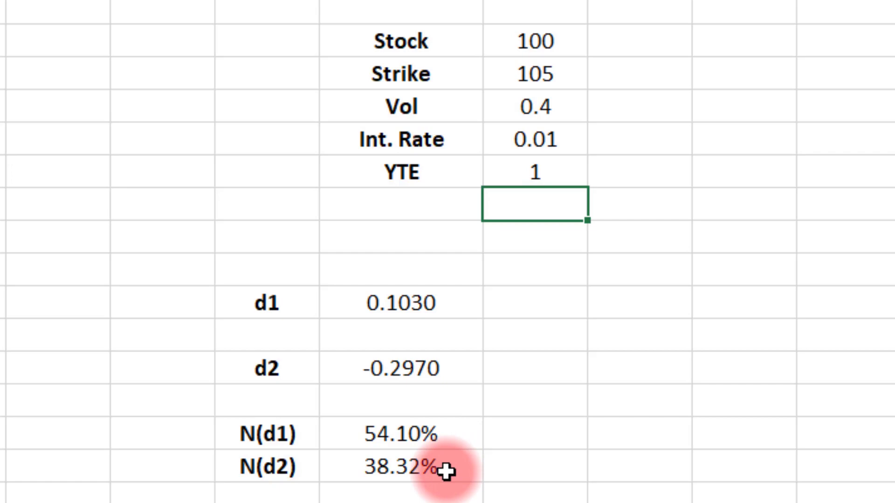
click(557, 169)
text(2)
key(Return)
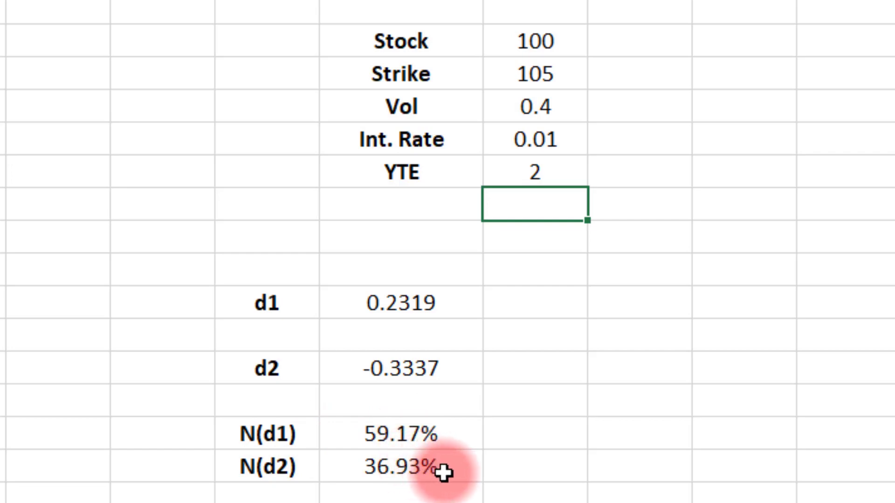
- Change the Vol input from 0.4 to 0.6, giving N(d1) 65.19% and N(d2) 32.34%
click(557, 109)
double_click(557, 110)
key(BackSpace)
text(6)
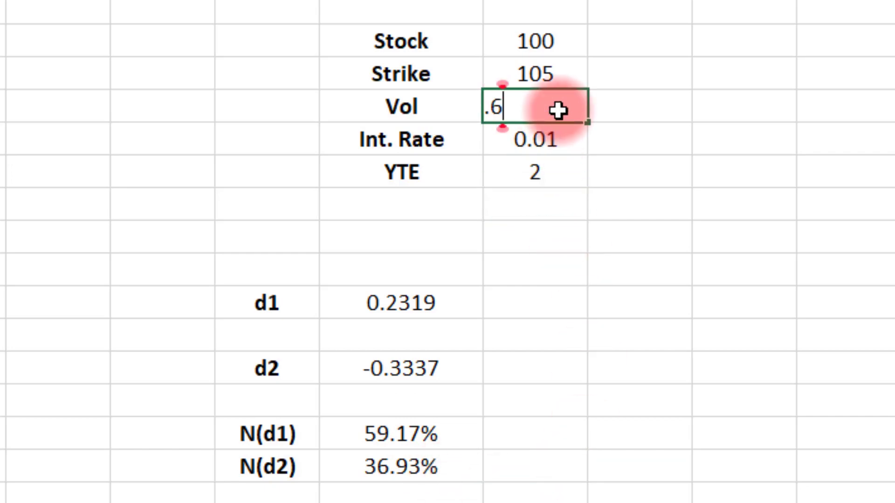
key(Return)
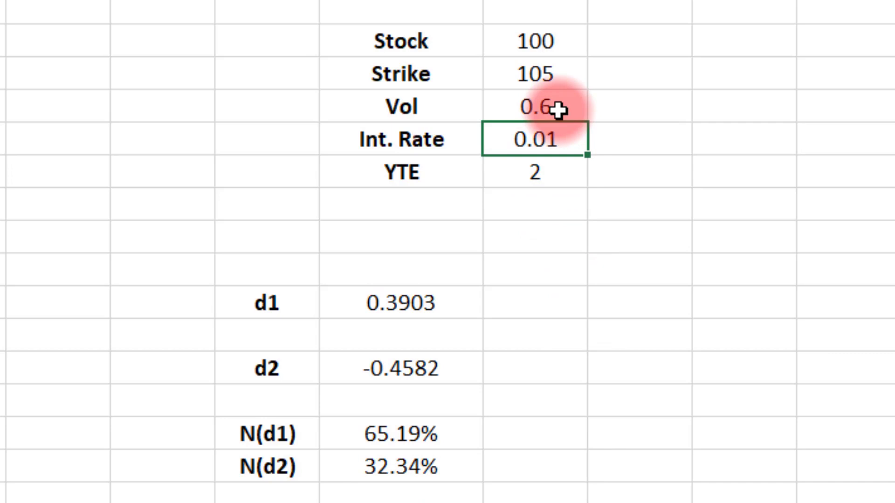